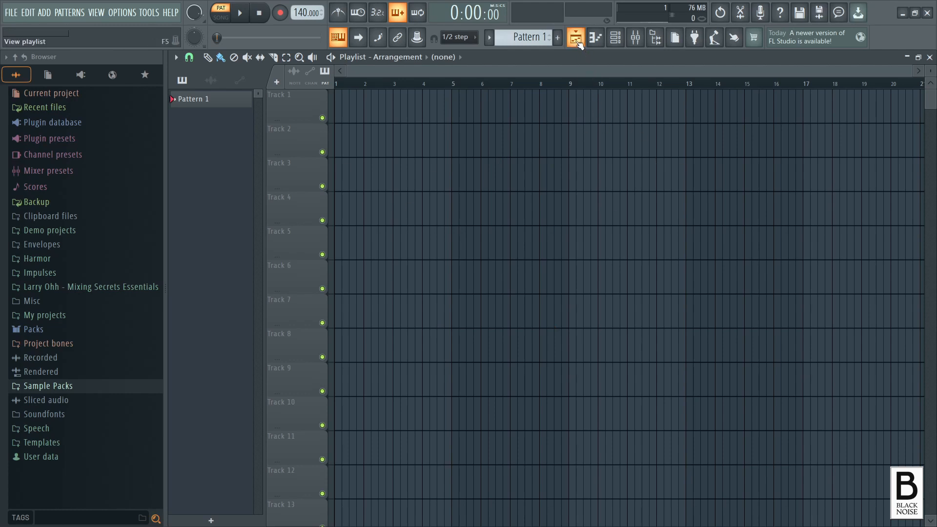
pyautogui.press('XF86AudioLowerVolume')
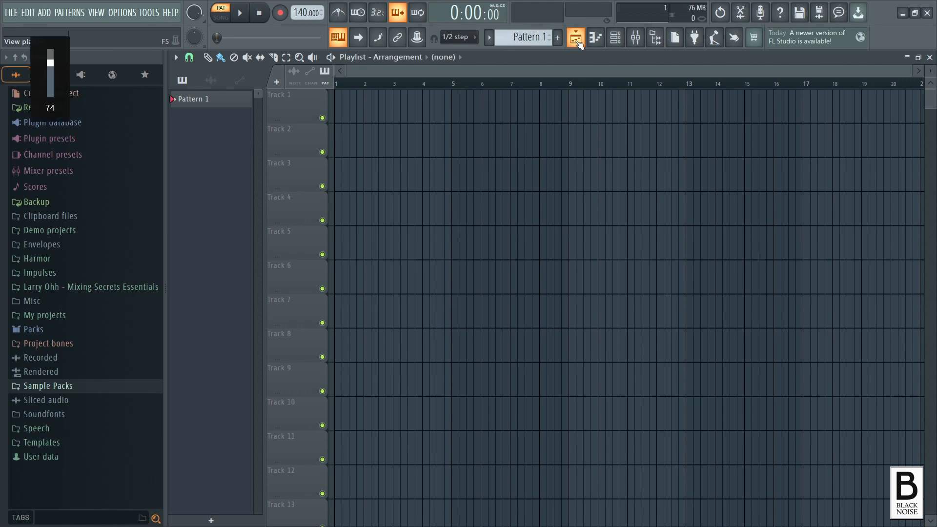
pyautogui.press('XF86AudioRaiseVolume')
pyautogui.press('XF86AudioRaiseVolume')
pyautogui.press('XF86AudioRaiseVolume')
pyautogui.press('XF86AudioRaiseVolume')
pyautogui.press('XF86AudioRaiseVolume')
pyautogui.press('XF86AudioRaiseVolume')
pyautogui.press('XF86AudioRaiseVolume')
pyautogui.press('XF86AudioRaiseVolume')
pyautogui.press('XF86AudioRaiseVolume')
pyautogui.press('XF86AudioRaiseVolume')
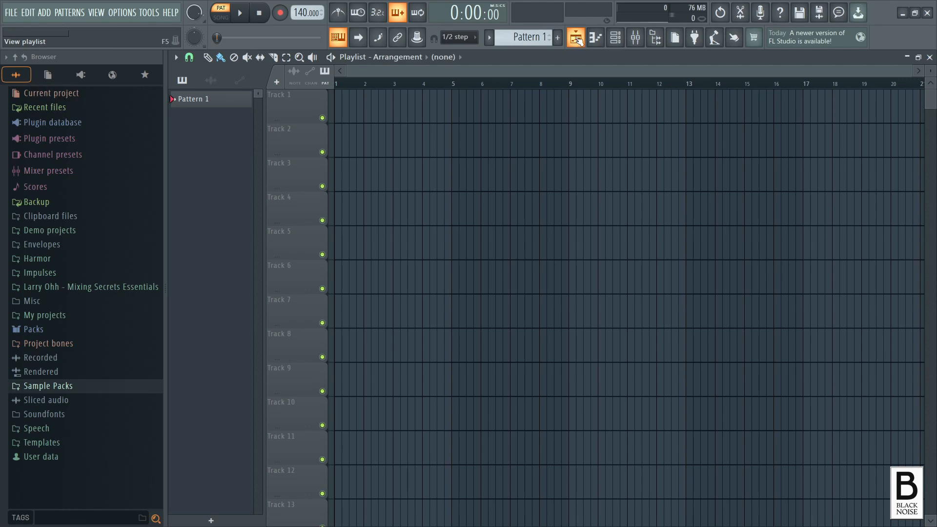
# Reopen the Playlist and examine its timeline and tracks at different horizontal and vertical zoom levels
pyautogui.click(577, 41)
pyautogui.click(577, 40)
pyautogui.scroll(2, 373, 87)
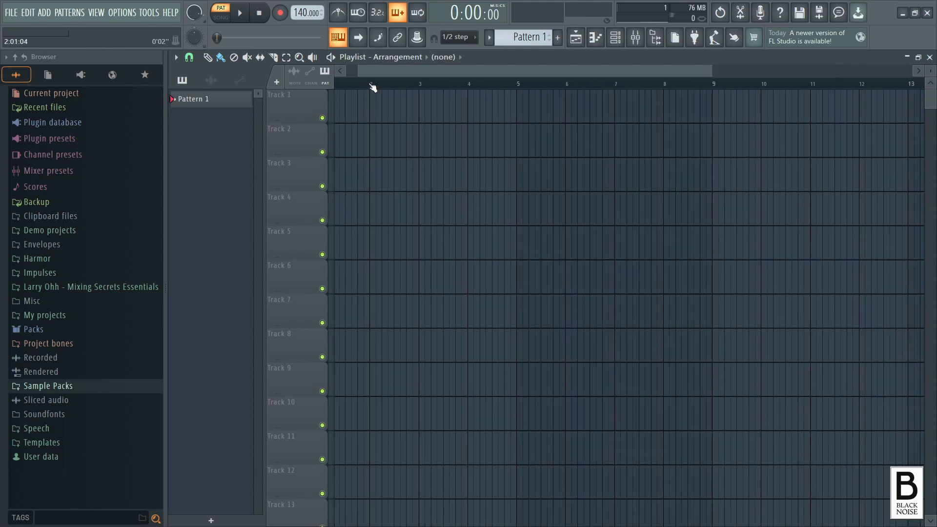
pyautogui.scroll(2, 372, 87)
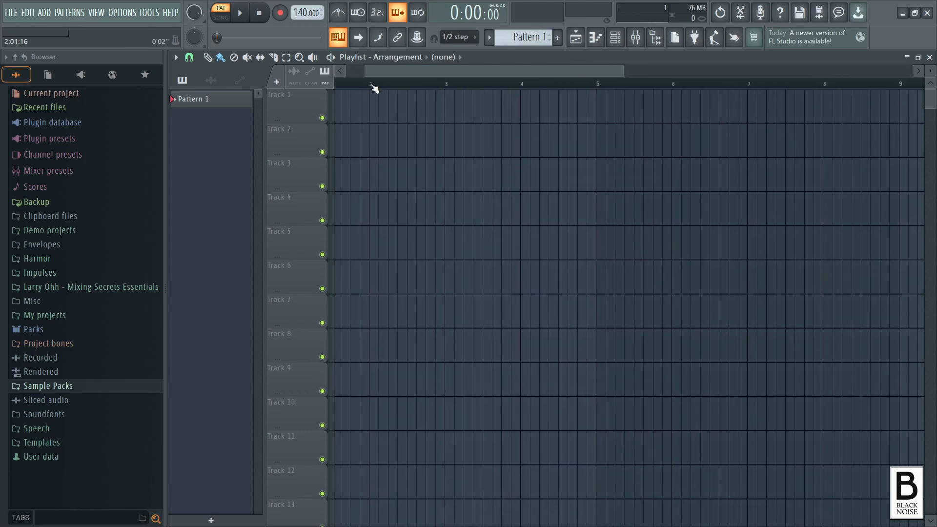
pyautogui.scroll(-4, 374, 87)
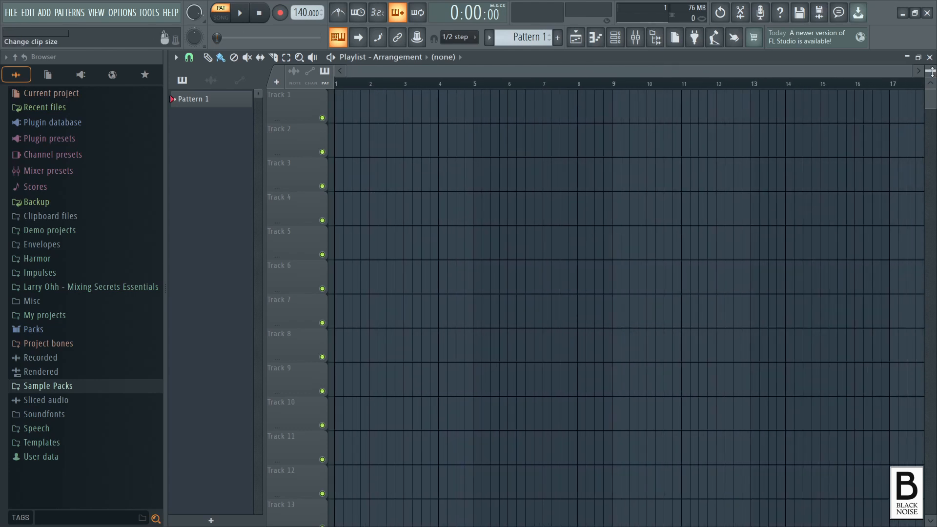
pyautogui.scroll(4, 930, 69)
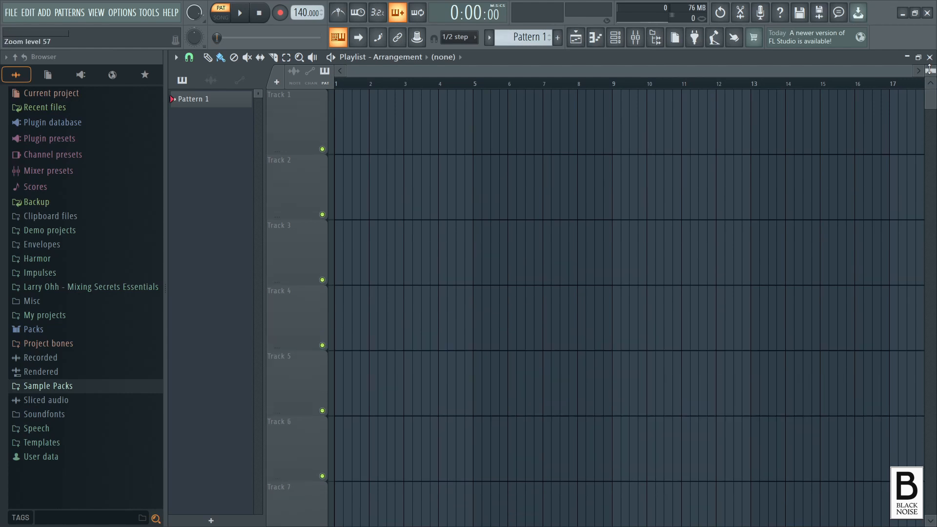
pyautogui.scroll(-4, 930, 68)
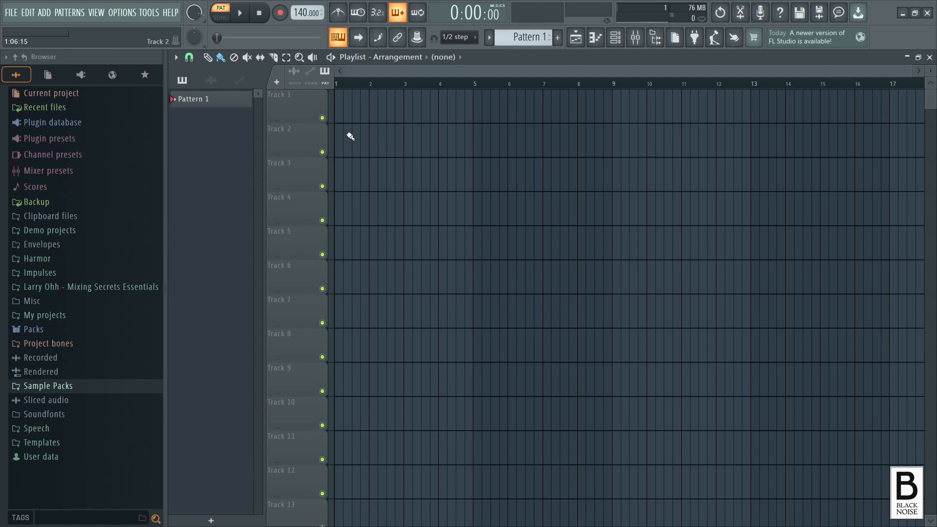
# Paint a run of Pattern 1 clips from bar 1 through bar 9 on Track 1 and erase them again
pyautogui.moveTo(341, 107); pyautogui.dragTo(611, 113)
pyautogui.rightClick(610, 113)
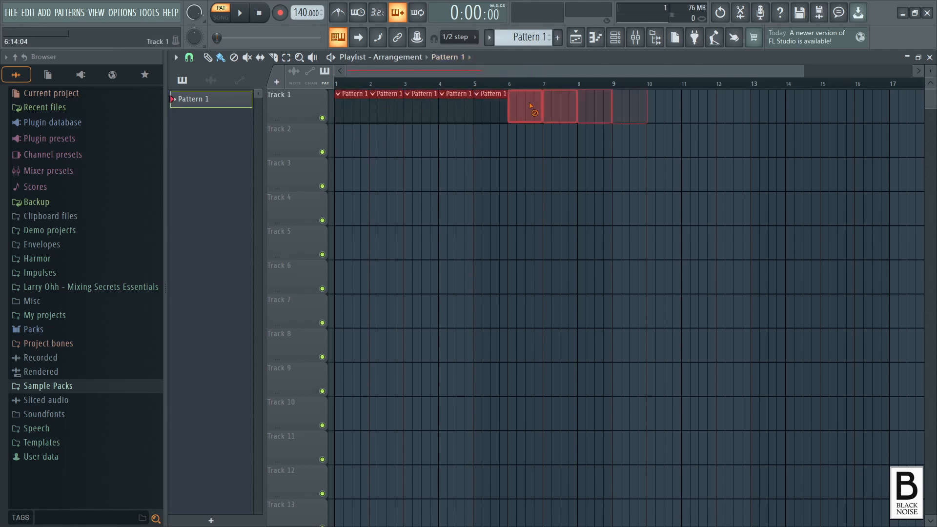
# Draw four individual Pattern 1 clips on bars 1 to 4 of Track 1 with the Draw tool
pyautogui.click(207, 57)
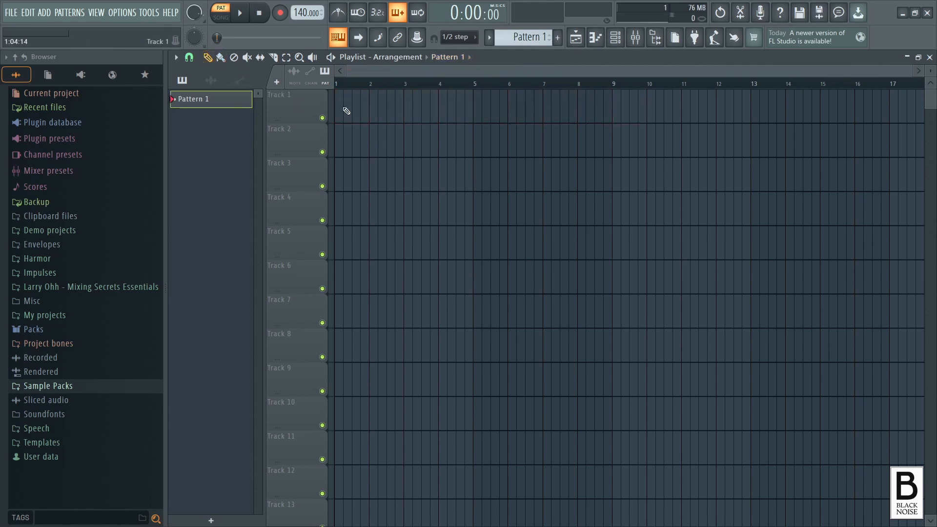
pyautogui.click(339, 108)
pyautogui.click(379, 107)
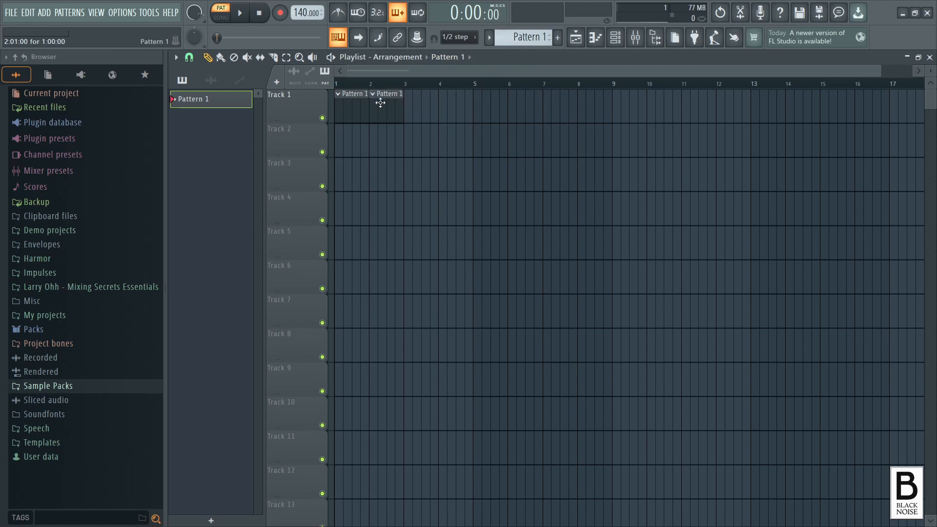
pyautogui.click(413, 108)
pyautogui.click(469, 112)
# Delete the four Pattern 1 clips from Track 1 one at a time, starting with the last
pyautogui.rightClick(463, 110)
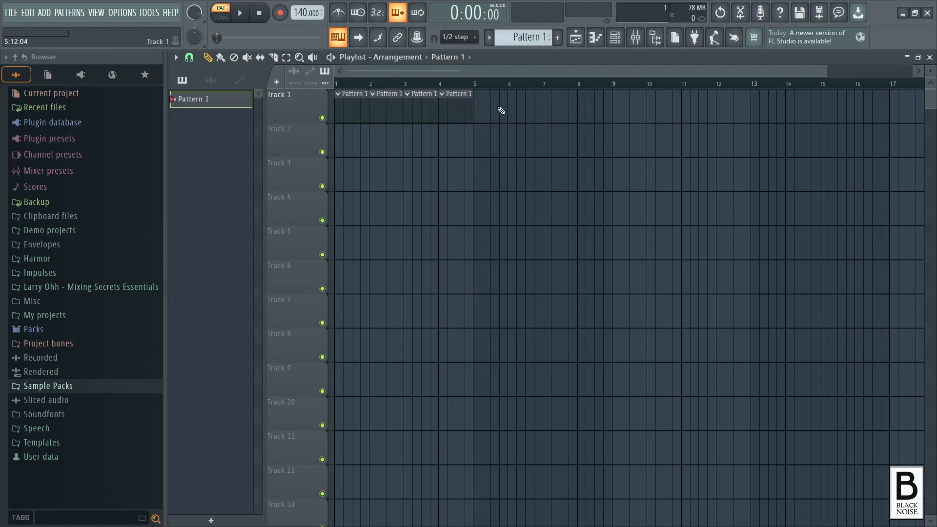
pyautogui.rightClick(422, 109)
pyautogui.rightClick(386, 109)
pyautogui.rightClick(347, 106)
# Paint Pattern 1 clips on bars 1 and 2 of Track 1 and slice the first one just past its middle
pyautogui.click(221, 57)
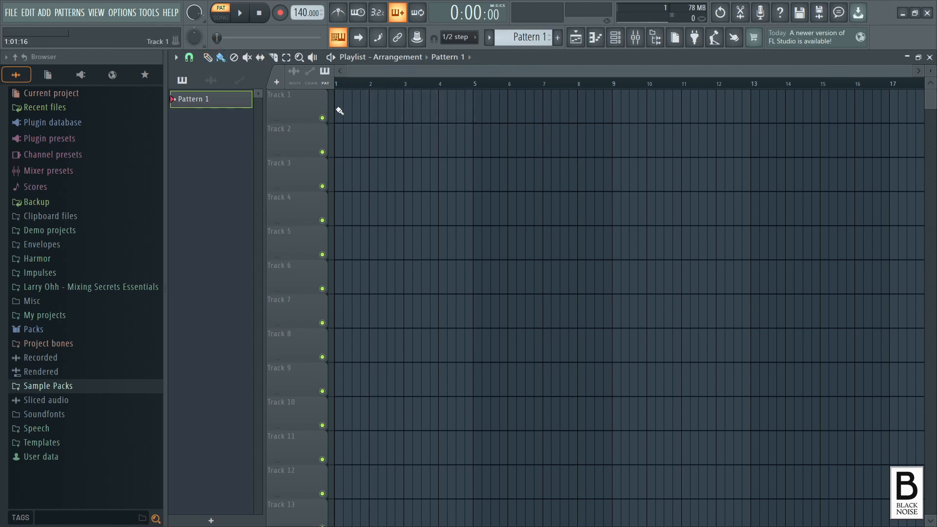
pyautogui.moveTo(339, 110)
pyautogui.mouseDown()
pyautogui.moveTo(806, 116)
pyautogui.moveTo(391, 111)
pyautogui.mouseUp()
pyautogui.click(272, 58)
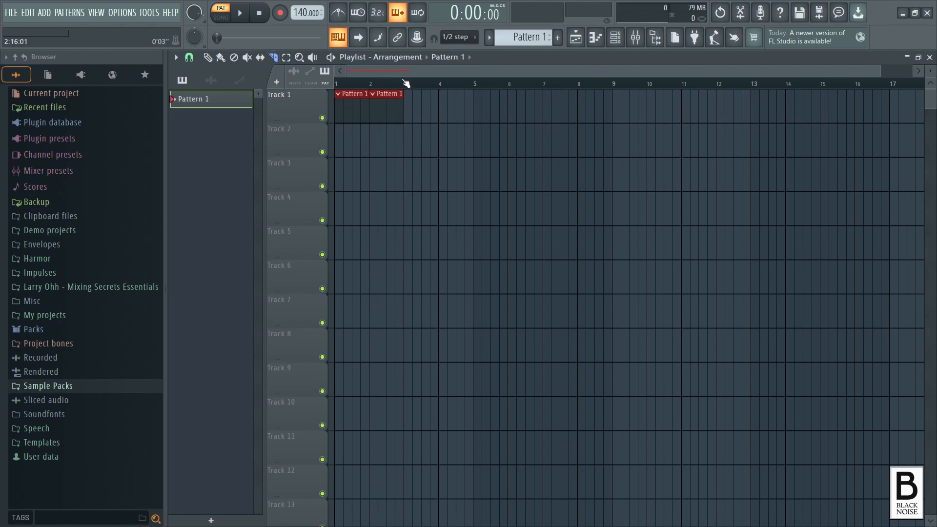
pyautogui.moveTo(410, 71); pyautogui.dragTo(312, 70)
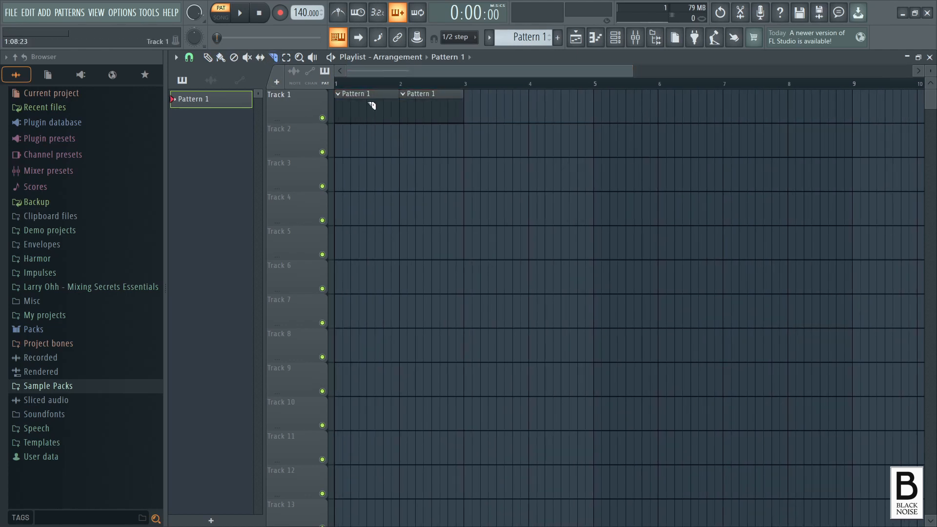
pyautogui.moveTo(376, 96)
pyautogui.mouseDown()
pyautogui.moveTo(377, 142)
pyautogui.moveTo(379, 125)
pyautogui.moveTo(391, 137)
pyautogui.mouseUp()
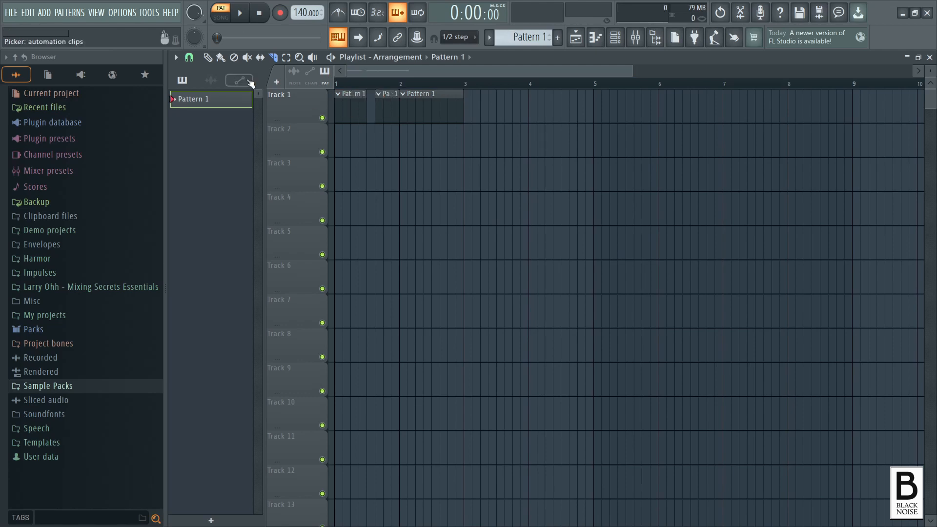
# Erase all the remaining Pattern 1 pieces from Track 1 with the Paint tool
pyautogui.click(220, 57)
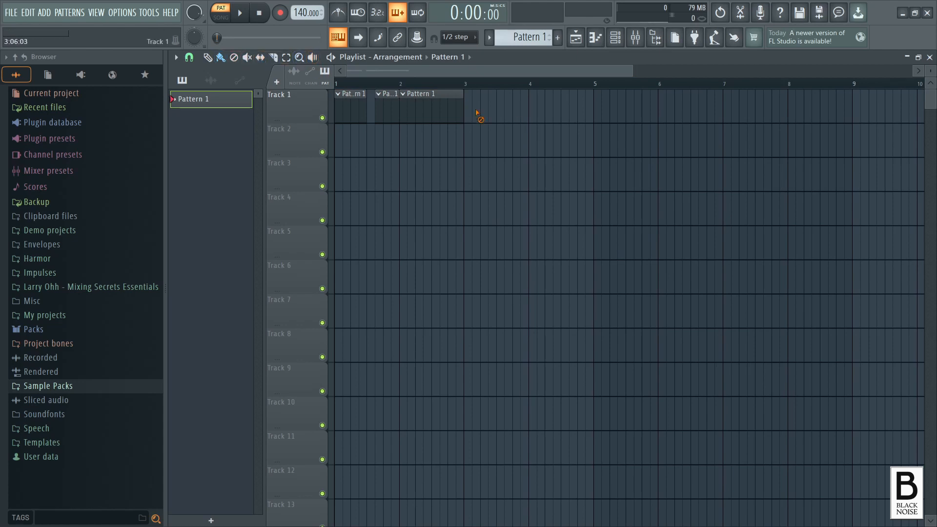
pyautogui.moveTo(477, 114); pyautogui.dragTo(335, 125)
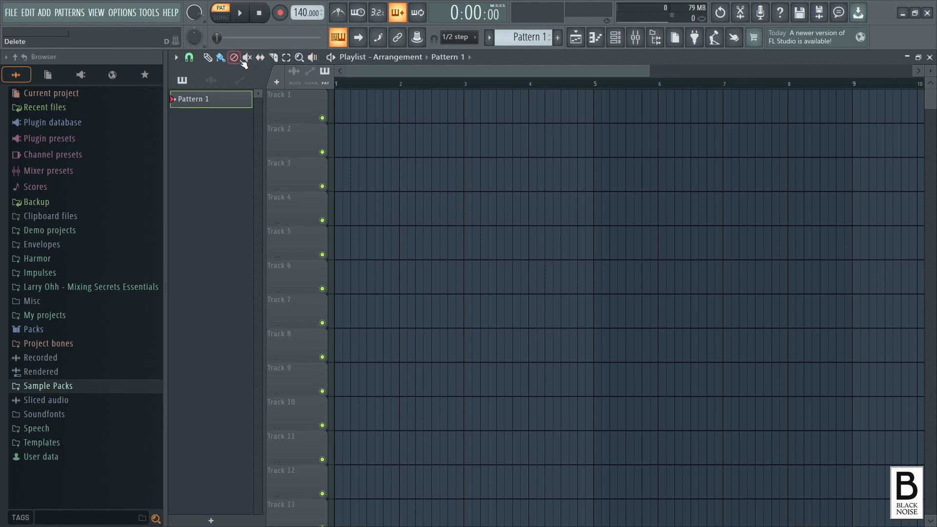
# Place the ORB M5 140 BPM F# Minor sample from the ORB HIP HOP MELODIES sample pack at bar 1 of Track 1
pyautogui.click(106, 389)
pyautogui.click(80, 417)
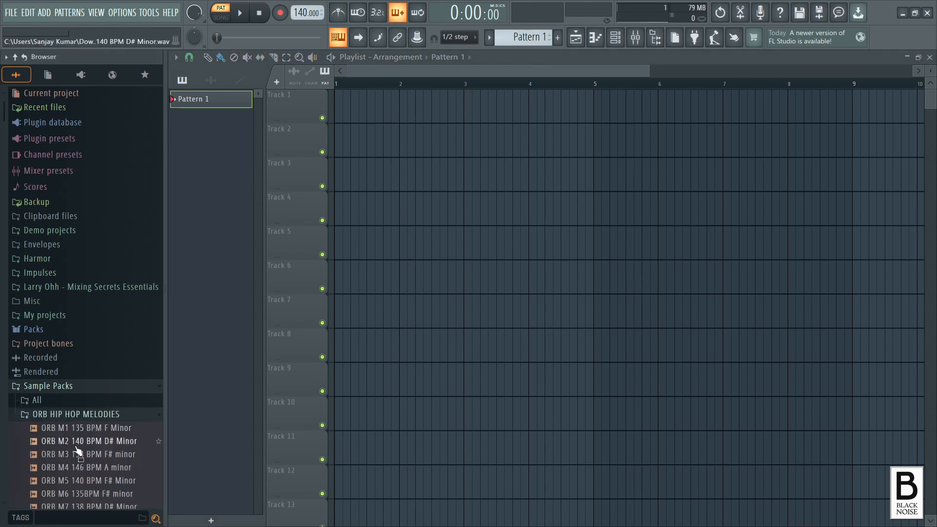
pyautogui.moveTo(78, 481); pyautogui.dragTo(342, 100)
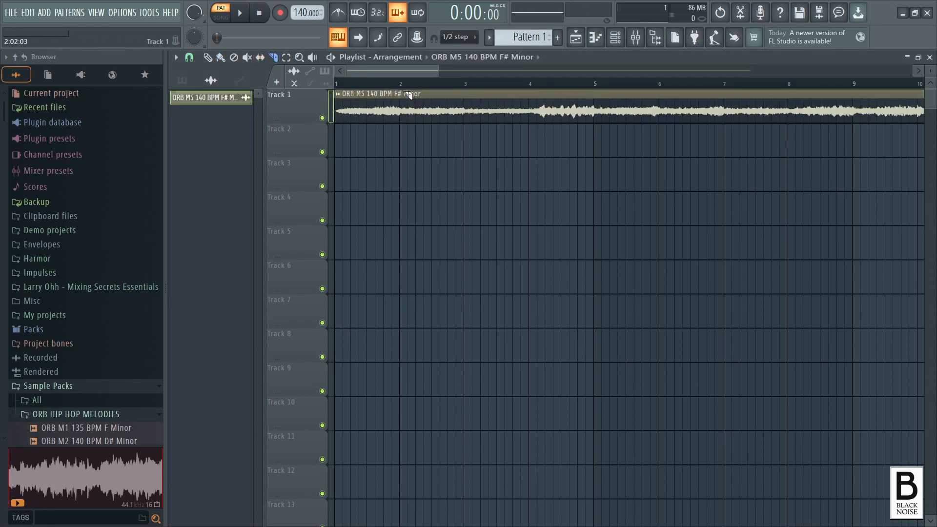
# Slice the audio clip on Track 1 at bars 2 and 3 with the Slice tool
pyautogui.moveTo(409, 94); pyautogui.dragTo(409, 143)
pyautogui.moveTo(409, 143); pyautogui.dragTo(409, 143)
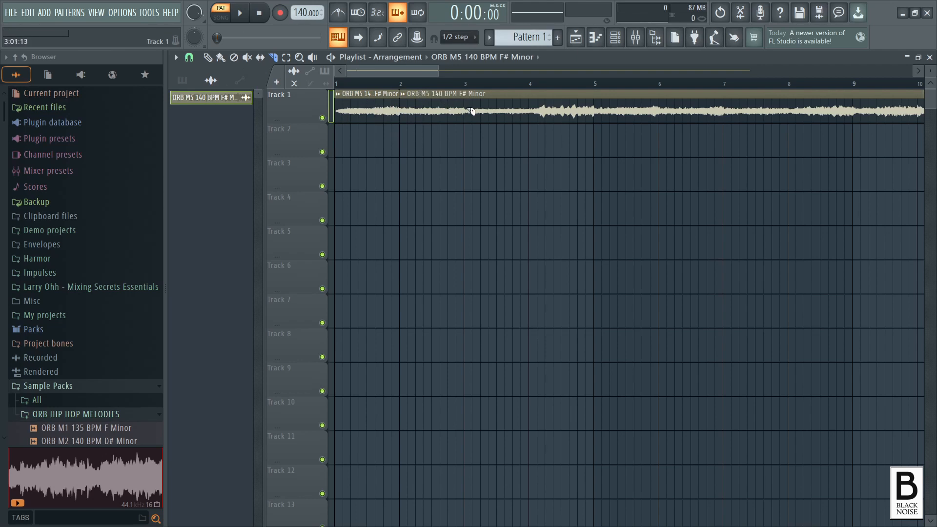
pyautogui.moveTo(472, 111); pyautogui.dragTo(465, 111)
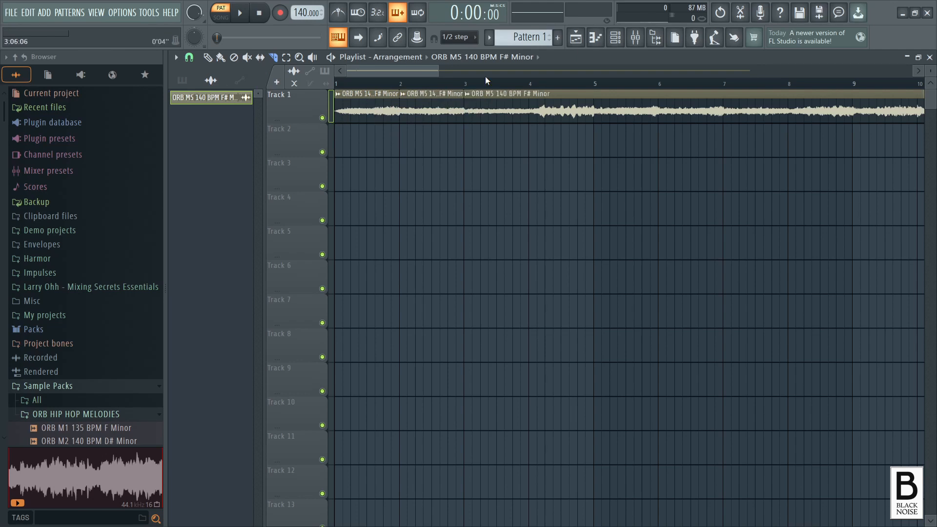
# Slice the audio clip at bars 4 and 5, removing the pieces between bars 3 and 5
pyautogui.hscroll(1, 486, 80)
pyautogui.hscroll(-1, 426, 76)
pyautogui.scroll(-1, 532, 88)
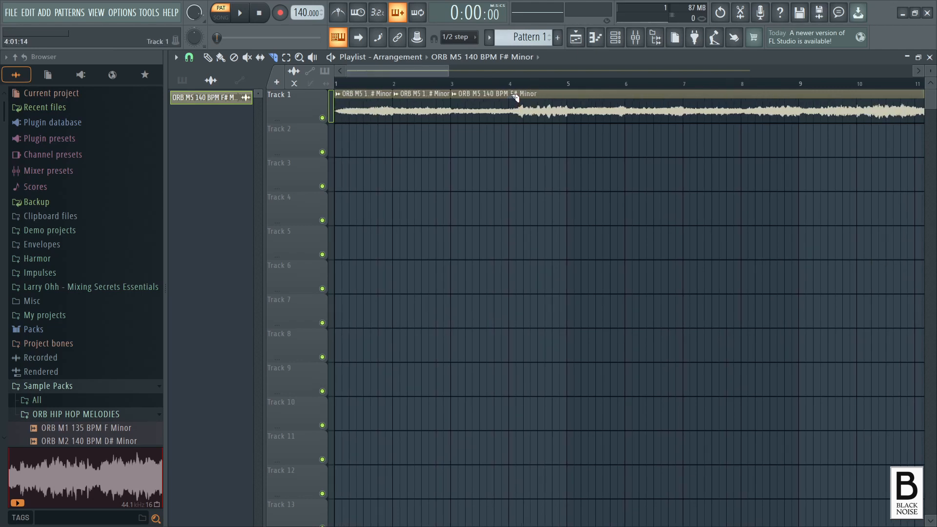
pyautogui.moveTo(516, 97); pyautogui.dragTo(513, 128)
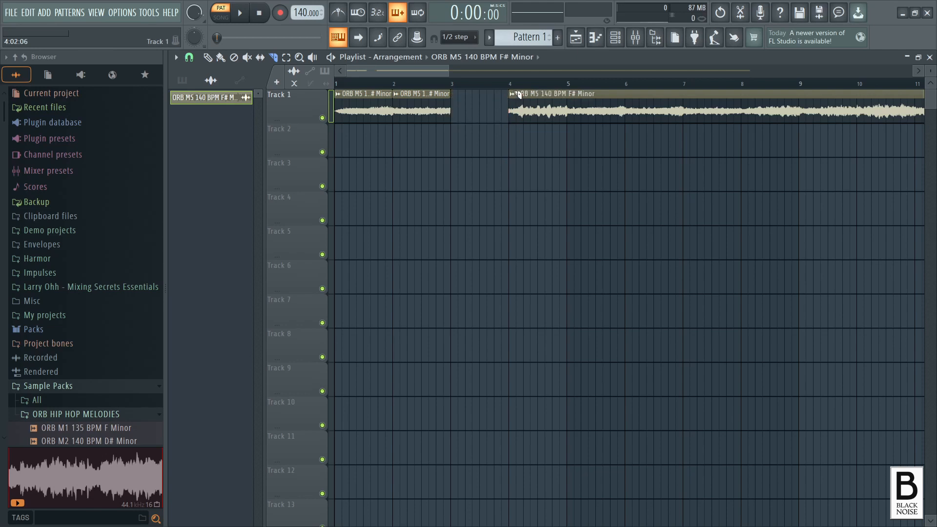
pyautogui.moveTo(429, 70); pyautogui.dragTo(442, 69)
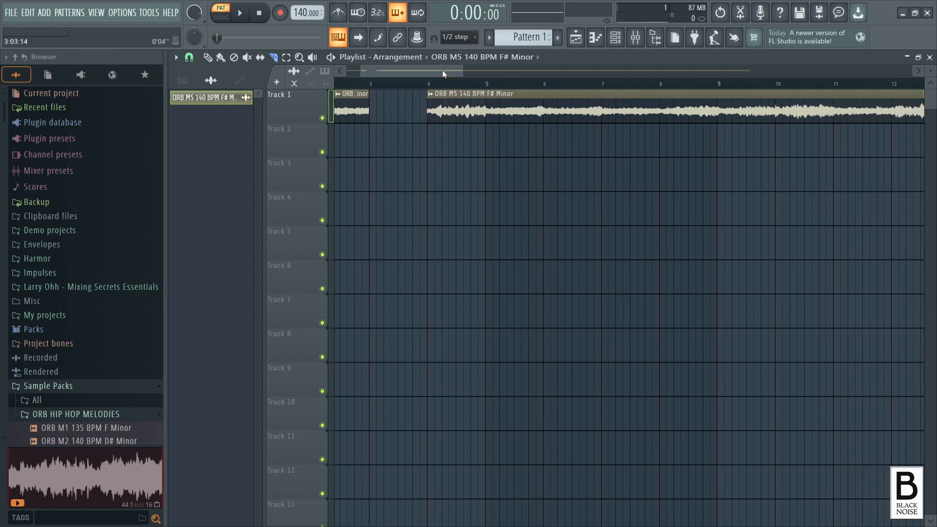
pyautogui.click(491, 104)
pyautogui.scroll(-3, 490, 88)
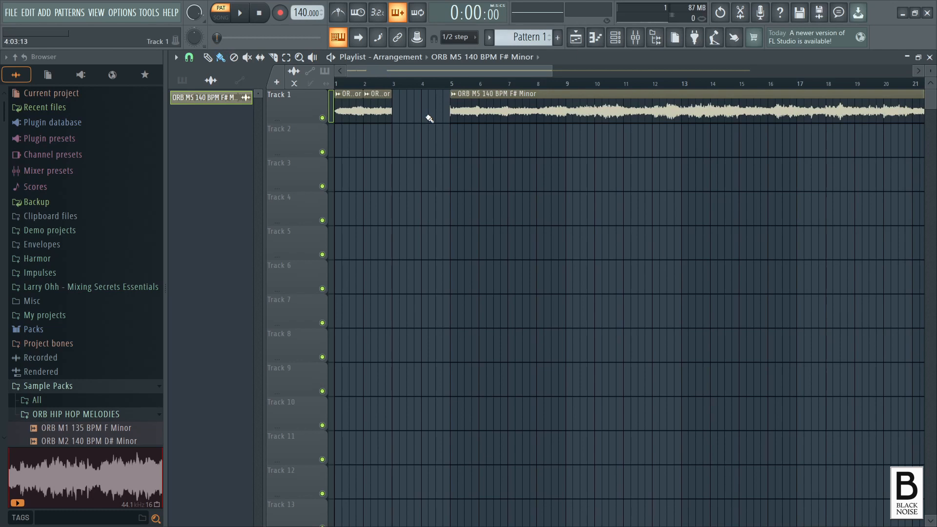
# Undo the slices and keep only the sample's first four bars, auditioning them in Song mode
pyautogui.hotkey('ctrl', 'z')
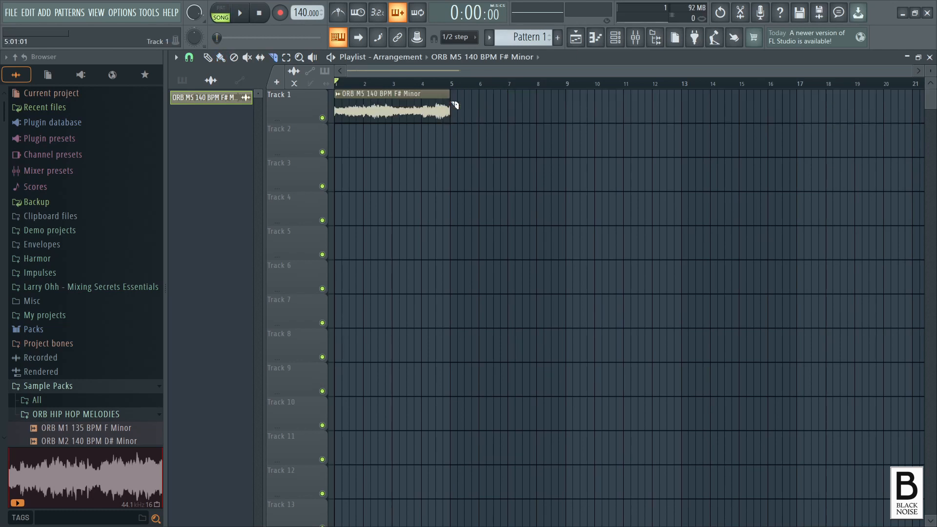
pyautogui.press('space')
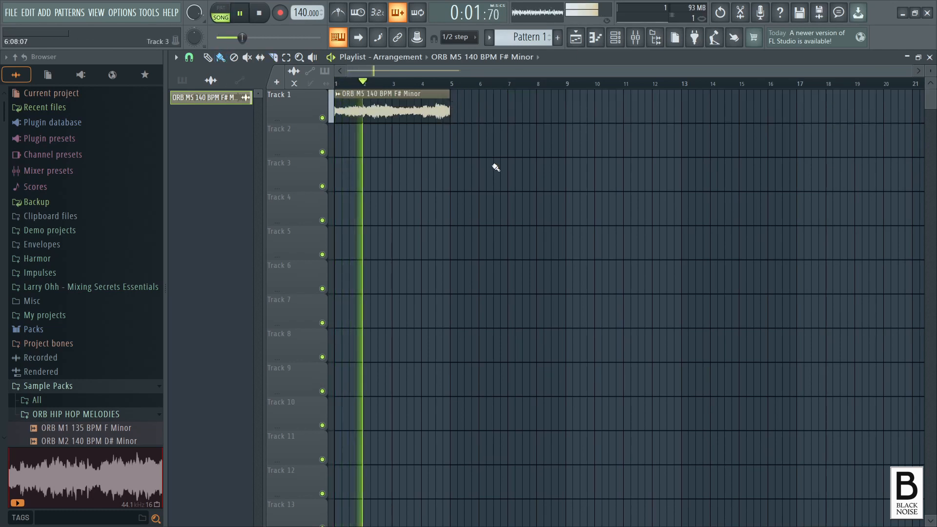
pyautogui.press('space')
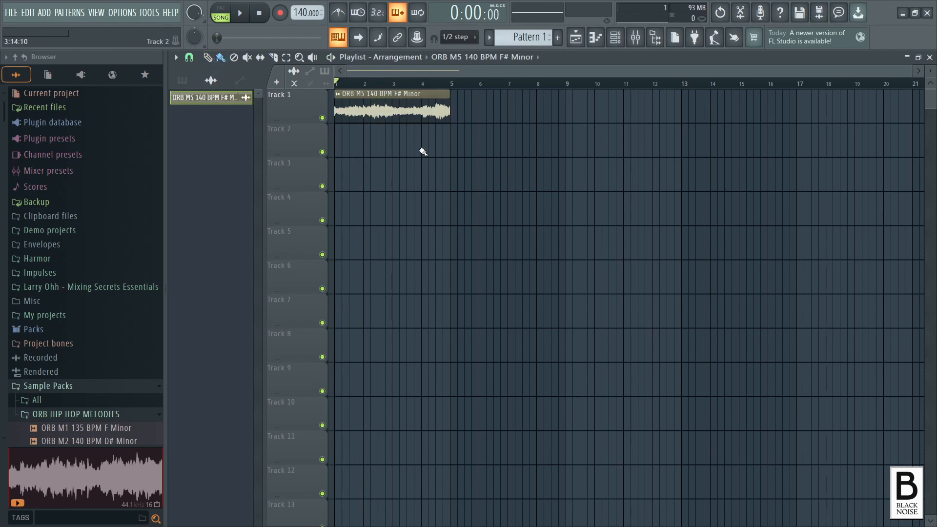
# Repeat the four-bar audio clip along Track 1 with the Paint tool so copies fill bars 5 to 24
pyautogui.click(456, 118)
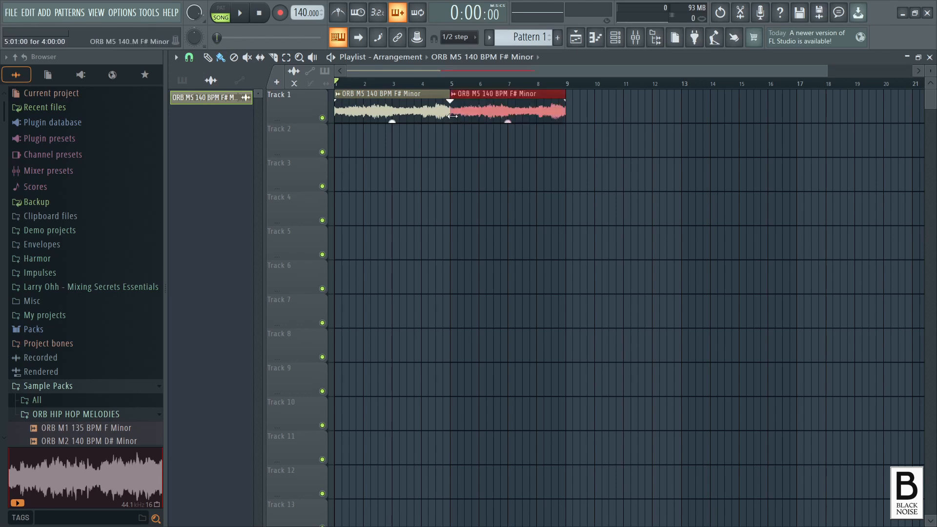
pyautogui.moveTo(573, 117); pyautogui.dragTo(846, 112)
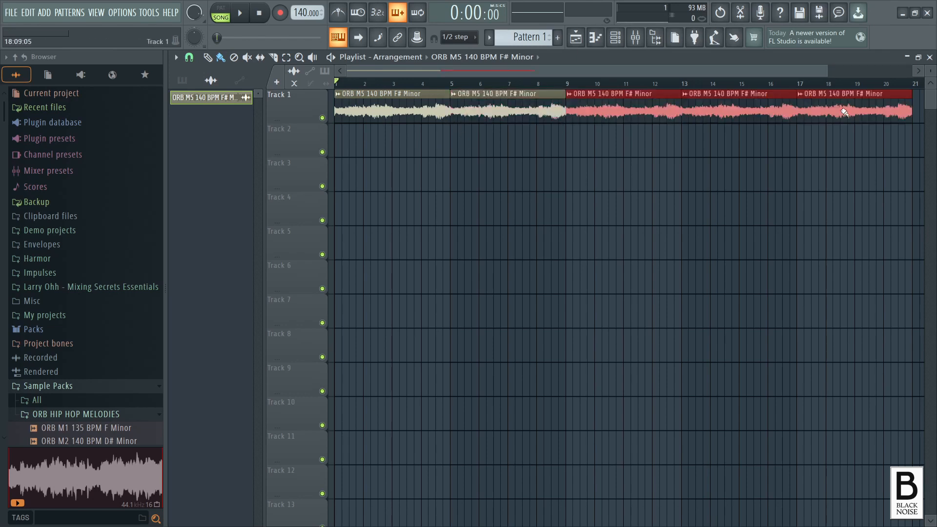
pyautogui.scroll(-3, 830, 91)
pyautogui.rightClick(690, 113)
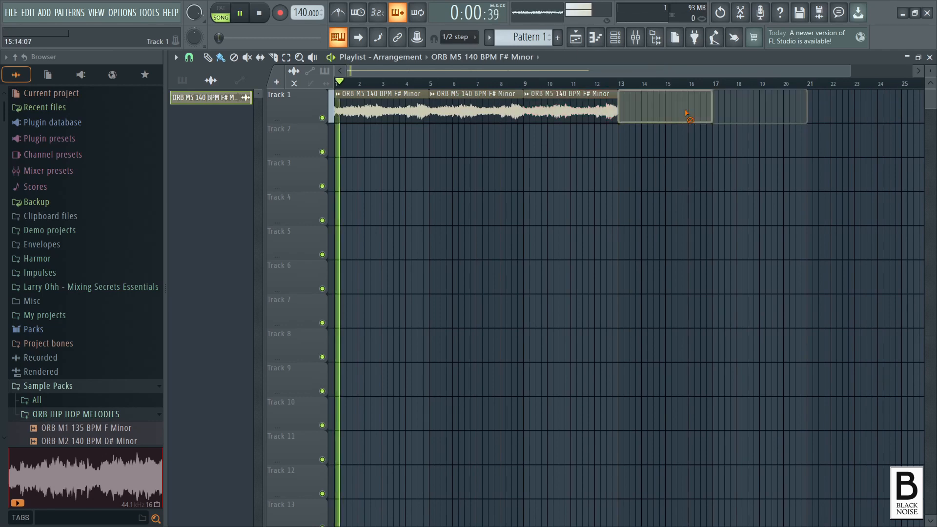
pyautogui.rightClick(485, 111)
pyautogui.rightClick(439, 115)
pyautogui.moveTo(440, 115); pyautogui.dragTo(859, 116)
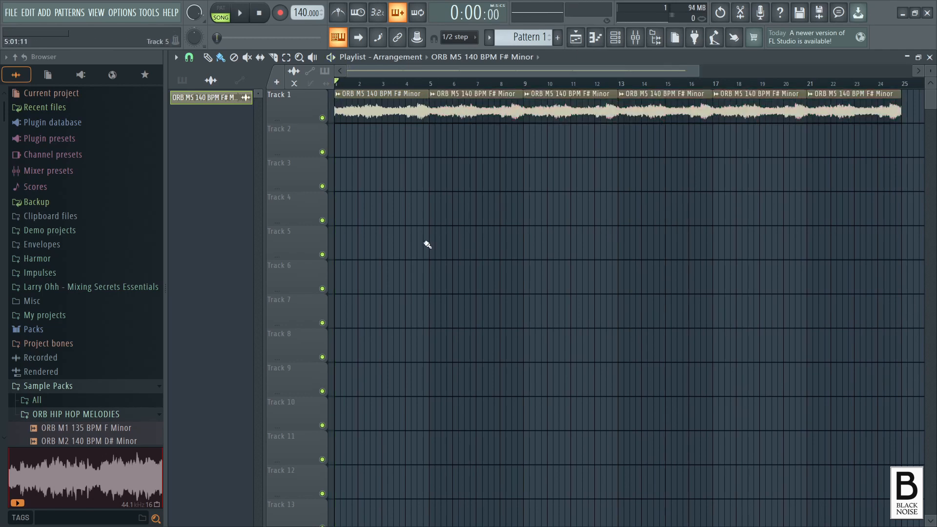
# Delete every repeated audio clip after the first on Track 1 and undo the deletions
pyautogui.rightClick(501, 109)
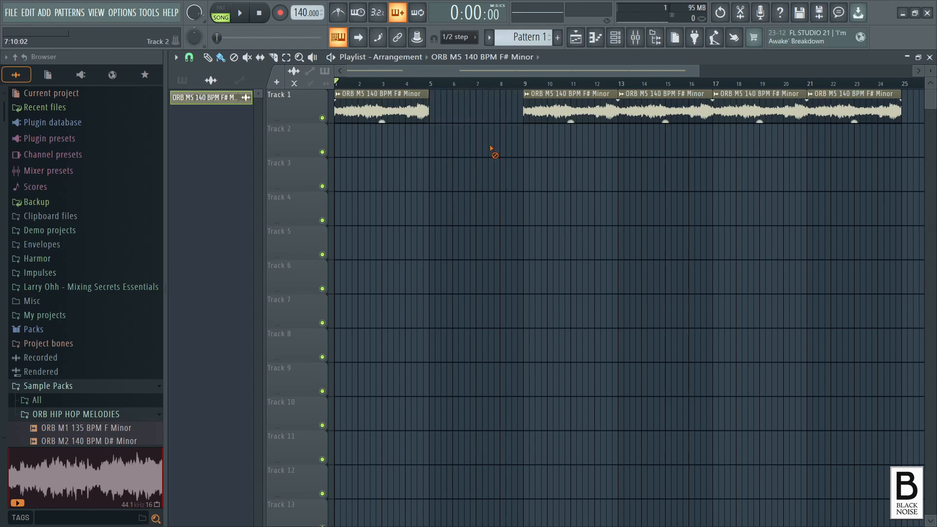
pyautogui.rightClick(574, 112)
pyautogui.rightClick(634, 114)
pyautogui.rightClick(752, 113)
pyautogui.rightClick(851, 113)
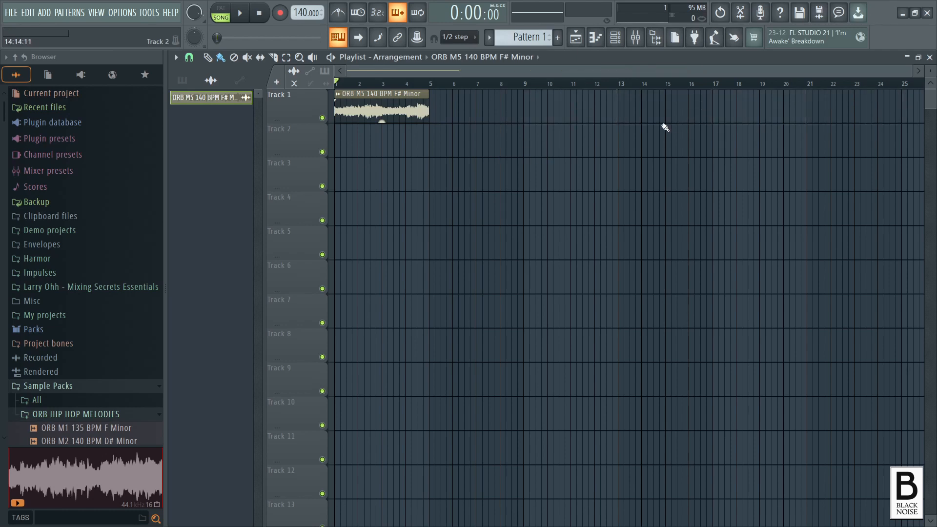
pyautogui.hotkey('ctrl', 'z')
# Duplicate all six audio clips on Track 1 to fill bars 25 to 48, and copy the last one to bar 49
pyautogui.click(235, 57)
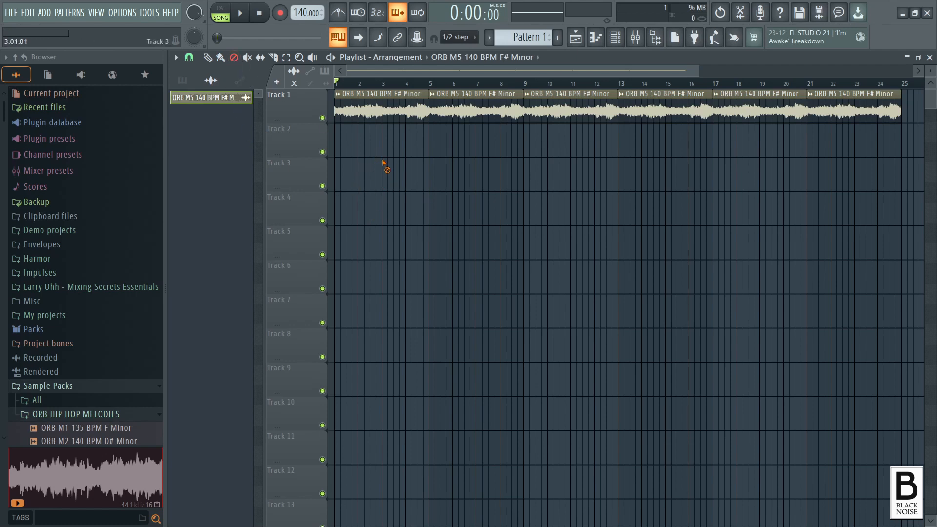
pyautogui.click(221, 57)
pyautogui.moveTo(919, 116); pyautogui.dragTo(313, 307)
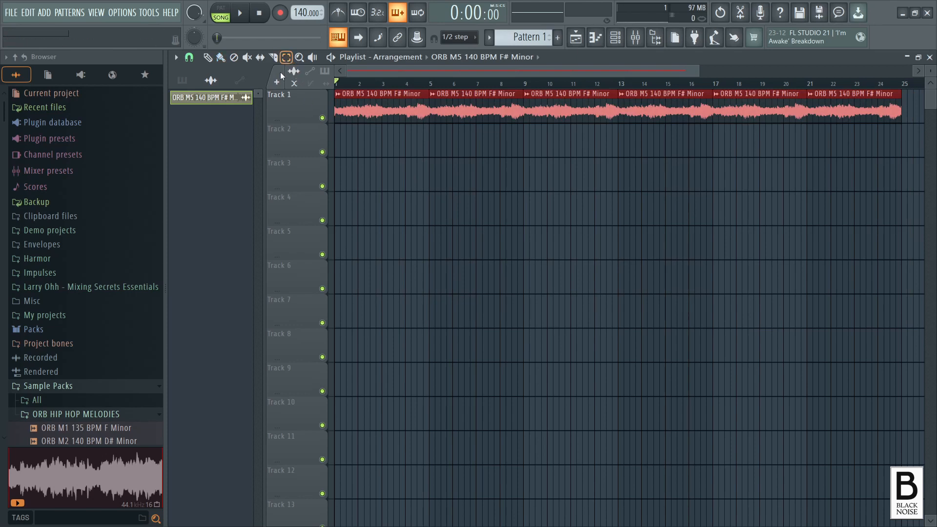
pyautogui.scroll(-2, 697, 243)
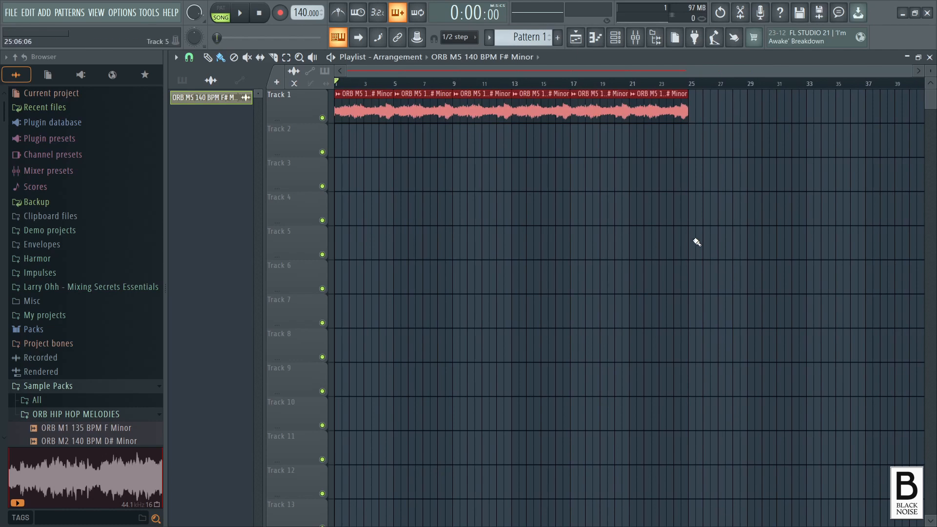
pyautogui.hotkey('ctrl', 'b')
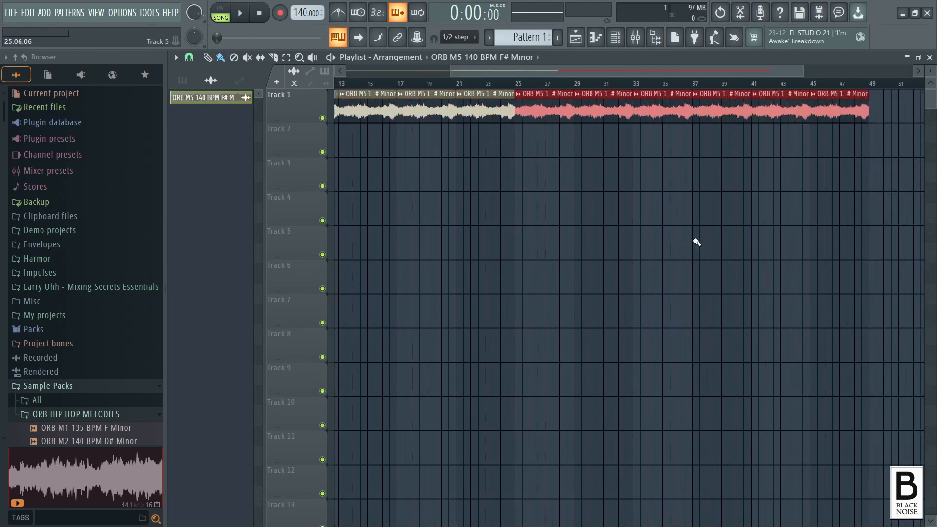
pyautogui.hotkey('ctrl', 'd')
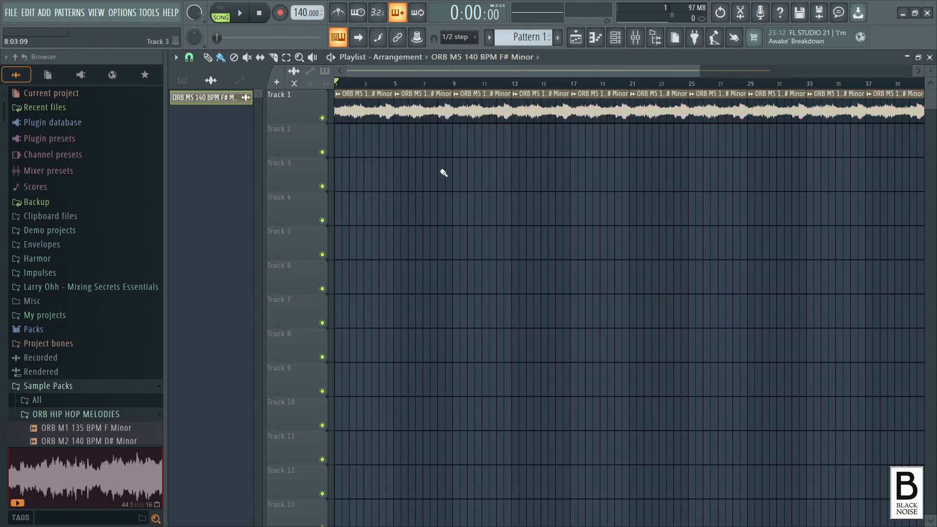
pyautogui.hscroll(5, 851, 195)
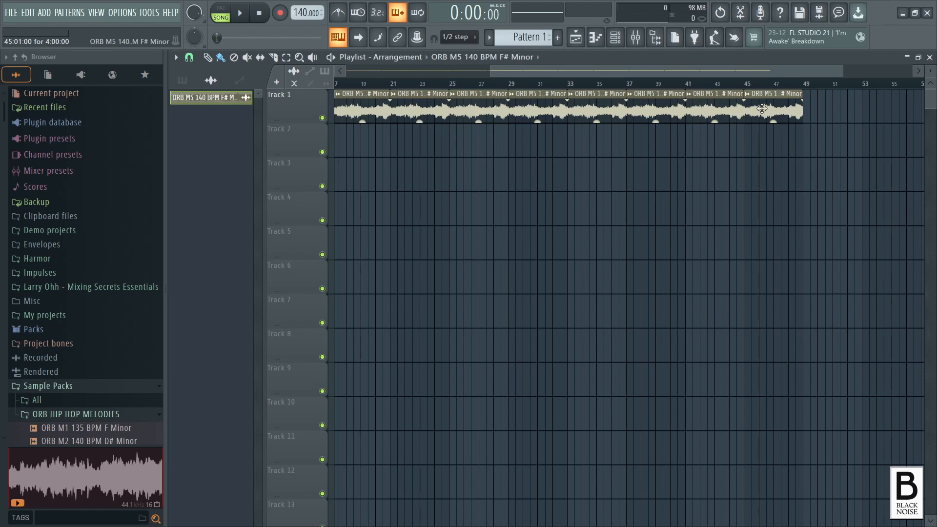
pyautogui.moveTo(762, 108); pyautogui.dragTo(822, 108)
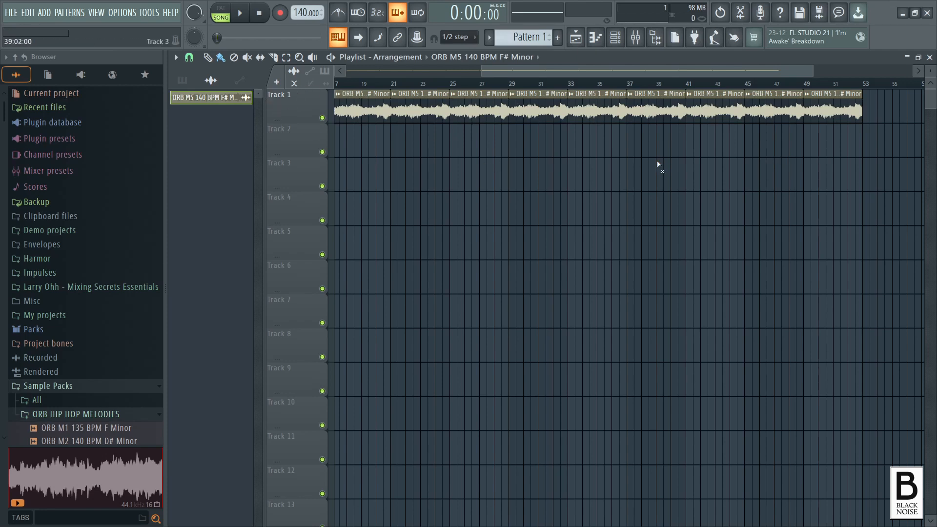
# Mute the audio clips starting at bars 13, 29, 37 and 41 on Track 1 with the Mute tool
pyautogui.click(655, 109)
pyautogui.click(714, 116)
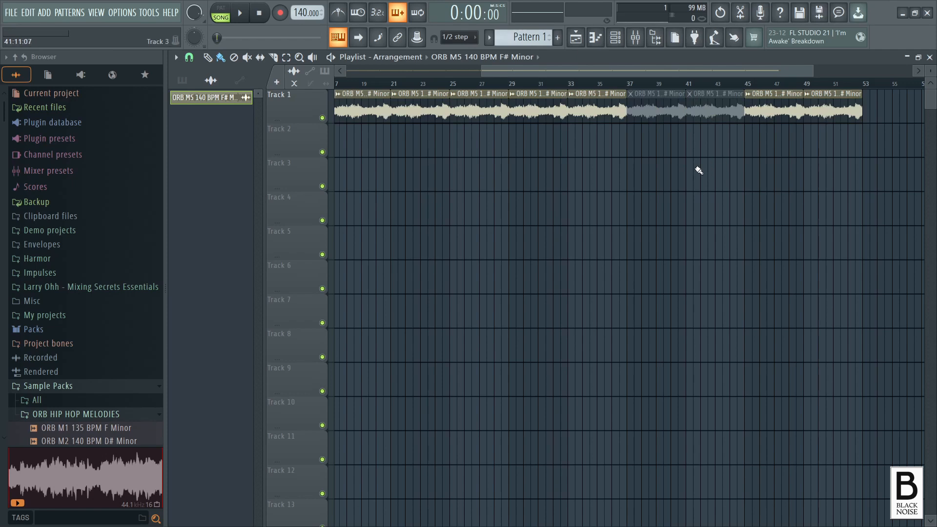
pyautogui.click(532, 109)
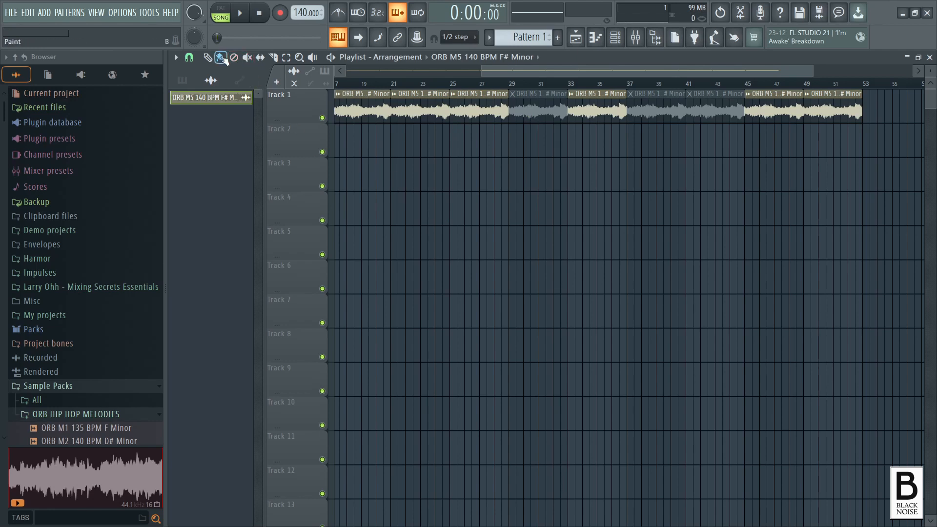
pyautogui.hscroll(-5, 317, 218)
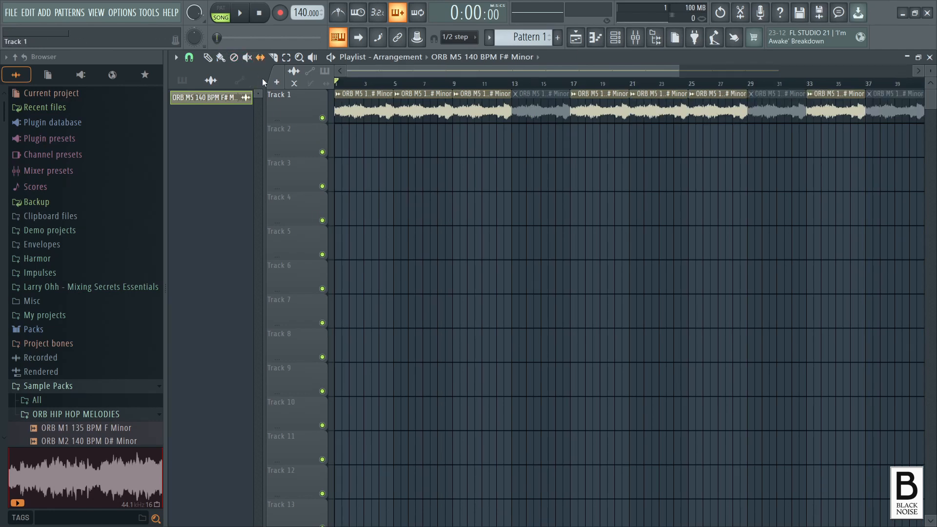
# Try to shift the audio inside the first clip on Track 1 with the Slip tool
pyautogui.click(261, 58)
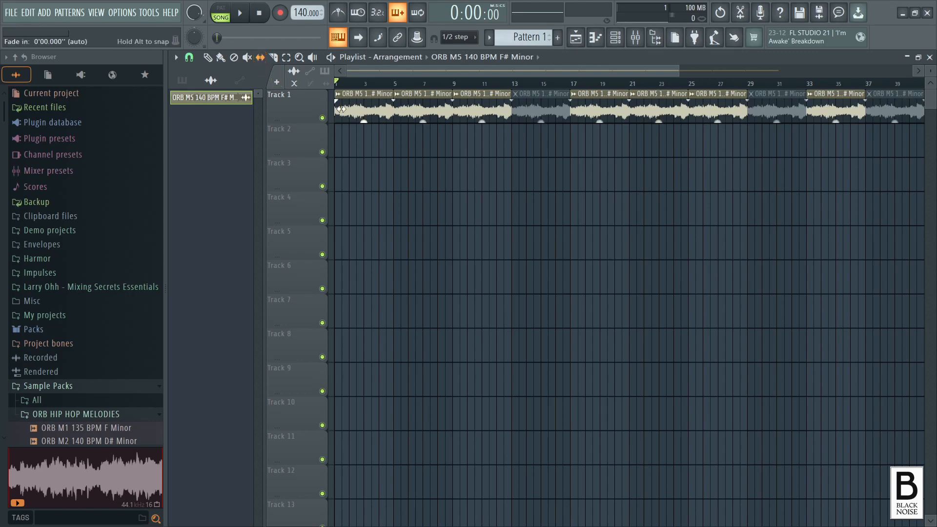
pyautogui.moveTo(355, 111); pyautogui.dragTo(351, 110)
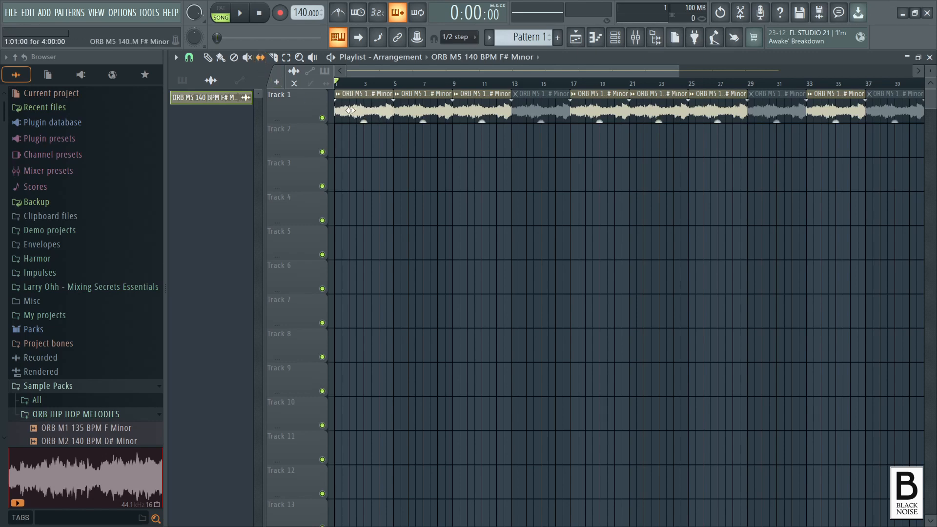
# Zoom in on the Track 1 audio clips to inspect their waveforms, and return to the normal track height
pyautogui.keyDown('ctrl'); pyautogui.rightClick(446, 166); pyautogui.keyUp('ctrl')
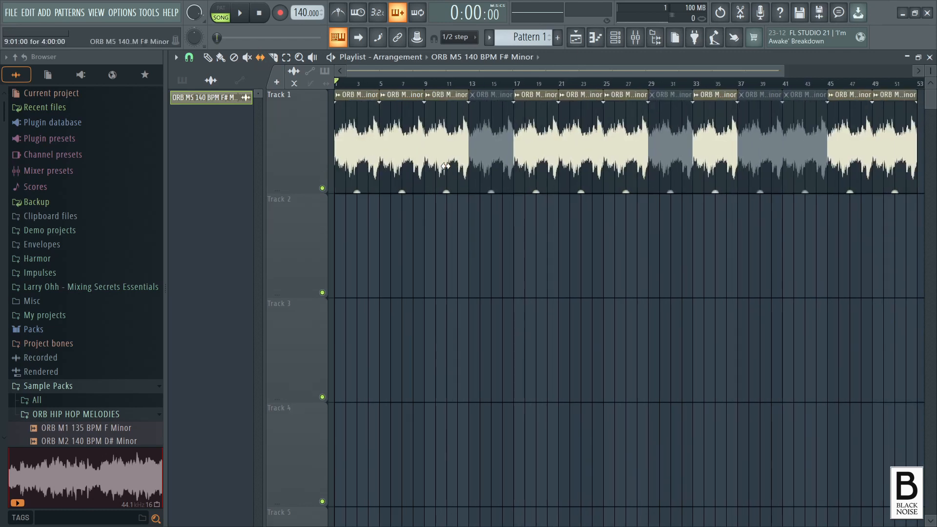
pyautogui.keyDown('ctrl'); pyautogui.rightClick(433, 204); pyautogui.keyUp('ctrl')
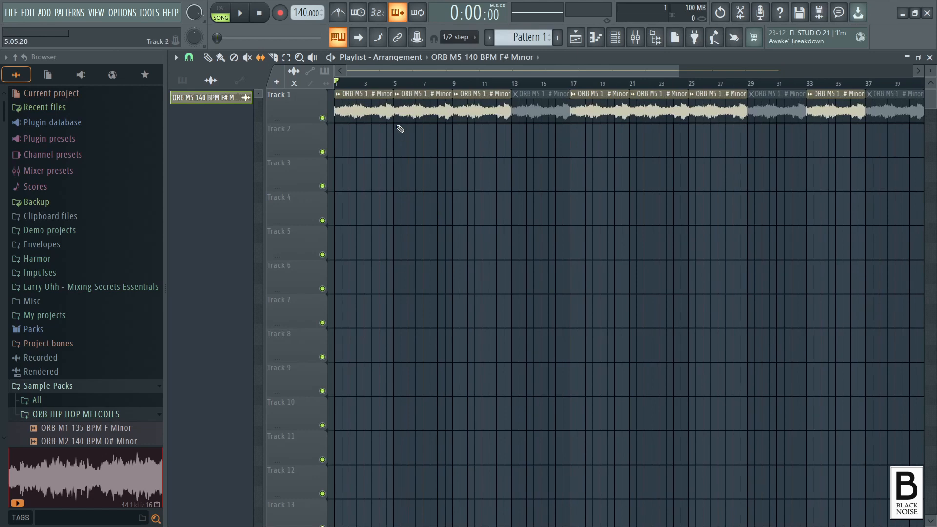
pyautogui.rightClick(392, 106)
pyautogui.click(382, 152)
pyautogui.keyDown('ctrl'); pyautogui.rightClick(383, 152); pyautogui.keyUp('ctrl')
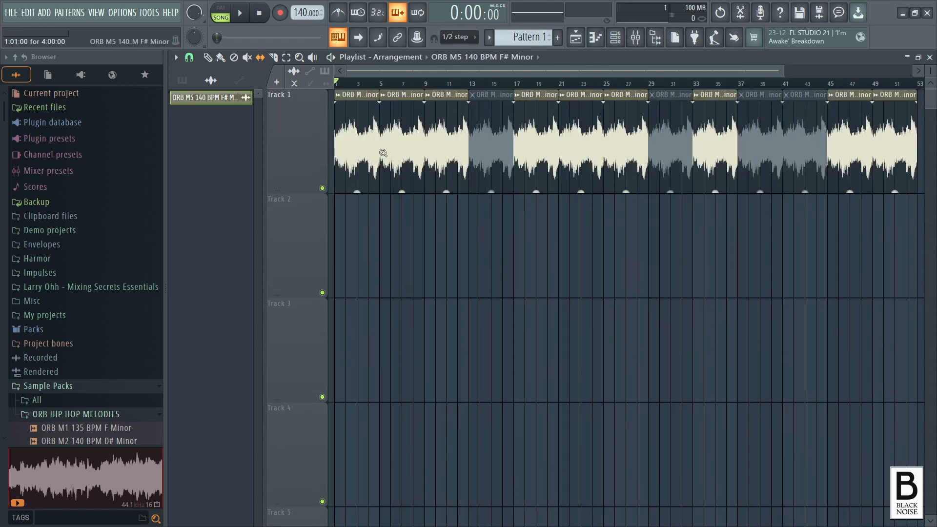
pyautogui.keyDown('ctrl'); pyautogui.rightClick(383, 153); pyautogui.keyUp('ctrl')
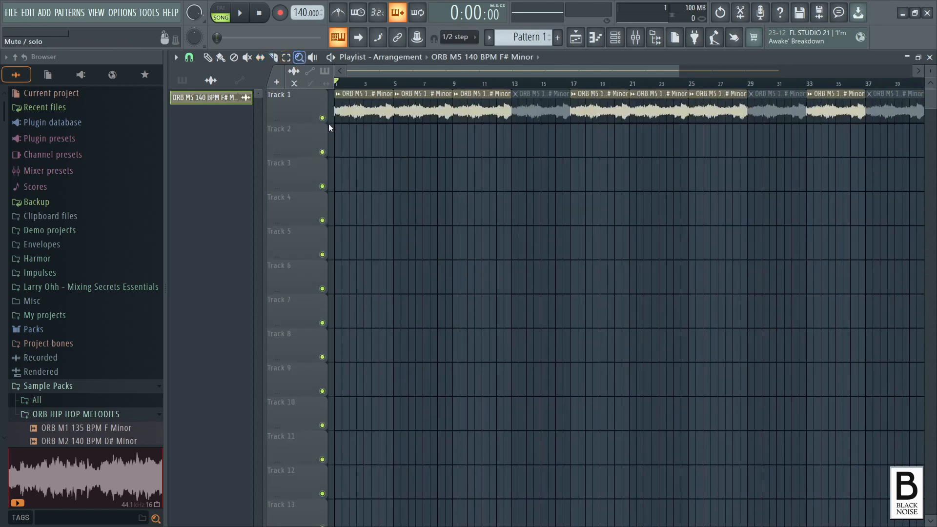
pyautogui.click(389, 148)
pyautogui.rightClick(389, 183)
pyautogui.press('b')
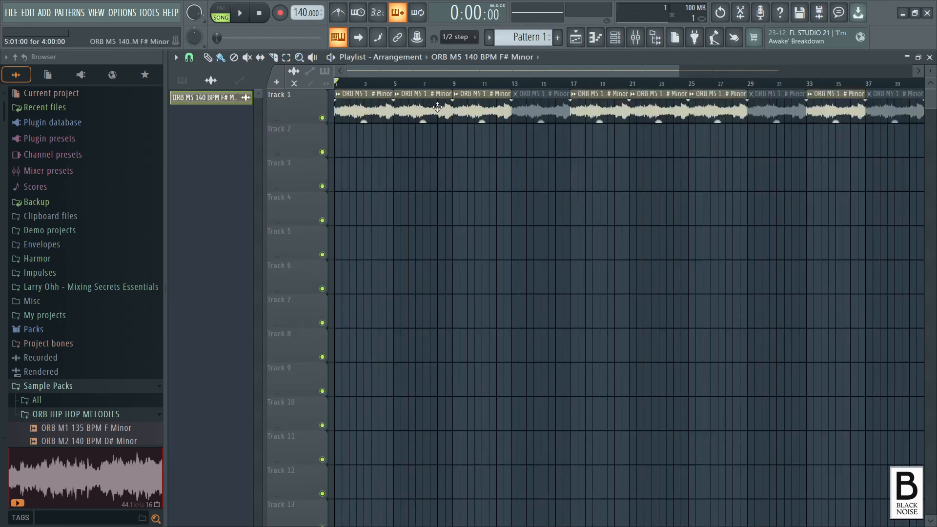
pyautogui.moveTo(438, 107); pyautogui.dragTo(419, 110)
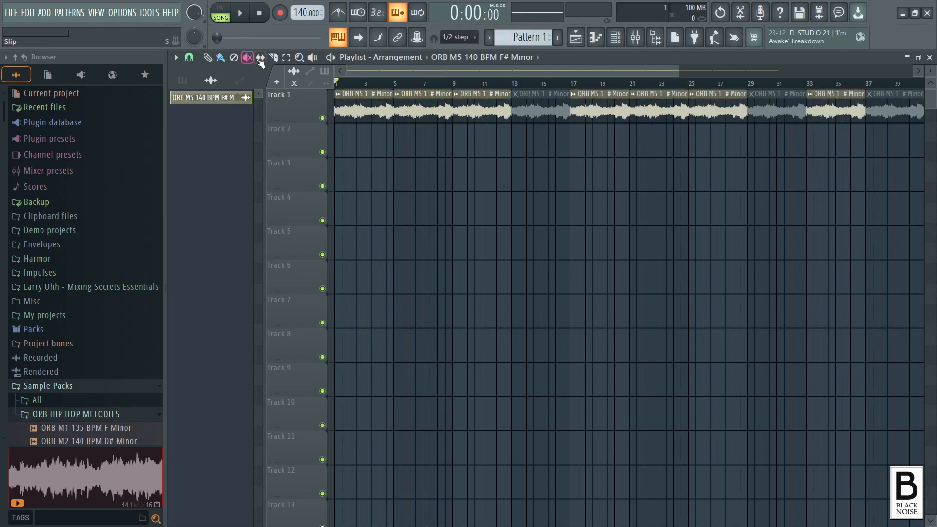
# Audition the first two audio clips on Track 1 with the Playback tool
pyautogui.click(312, 57)
pyautogui.moveTo(344, 110); pyautogui.dragTo(344, 111)
pyautogui.moveTo(417, 109); pyautogui.dragTo(418, 109)
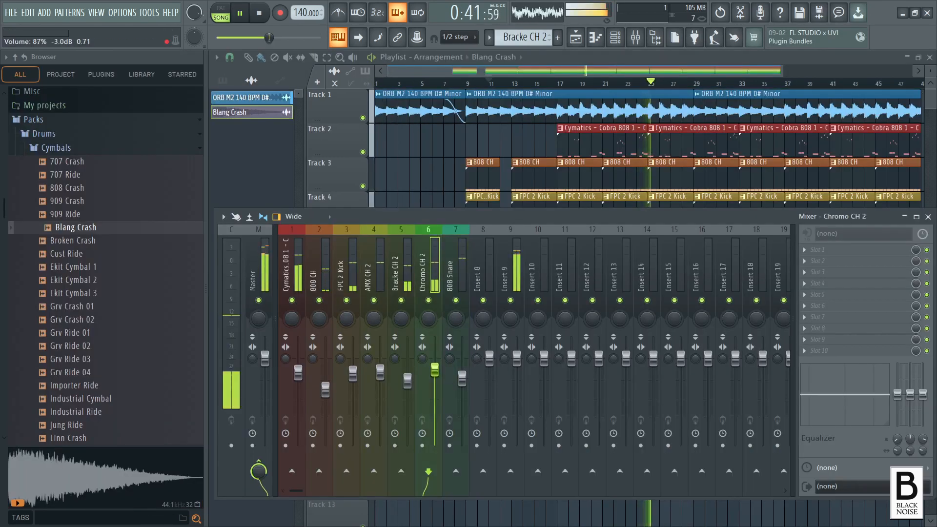
# Select the Insert 9 mixer track in the finished beat's project
pyautogui.click(510, 264)
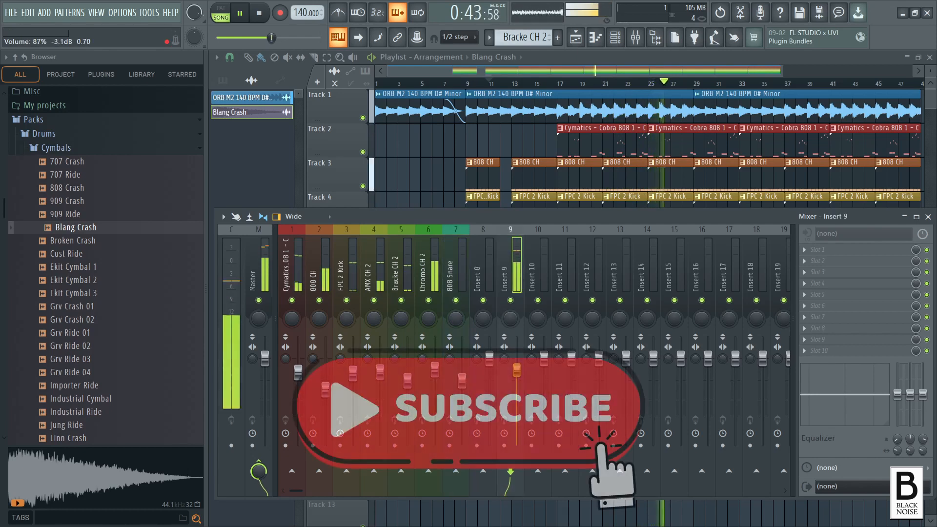